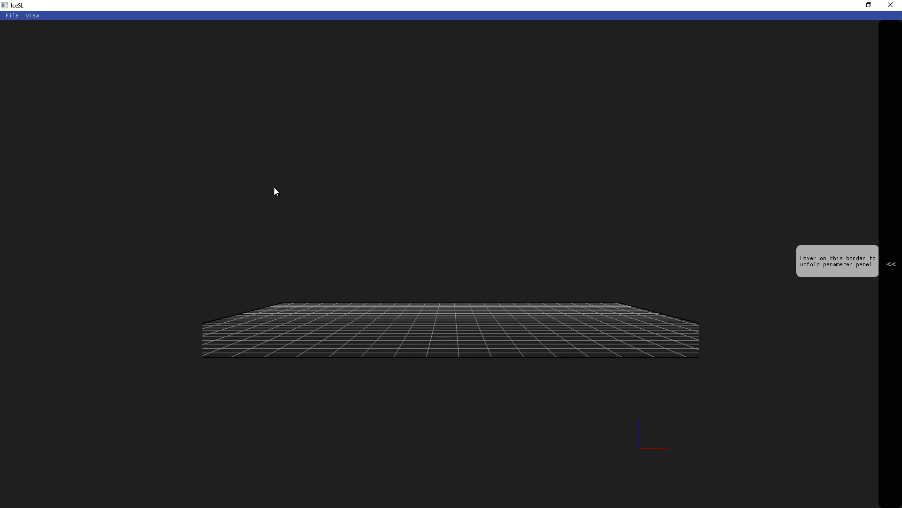
Load the 3DBenchy.stl model from the Meshes folder and view it at an angle
{"action": "left_click", "coordinate": [16, 18]}
{"action": "left_click", "coordinate": [19, 26]}
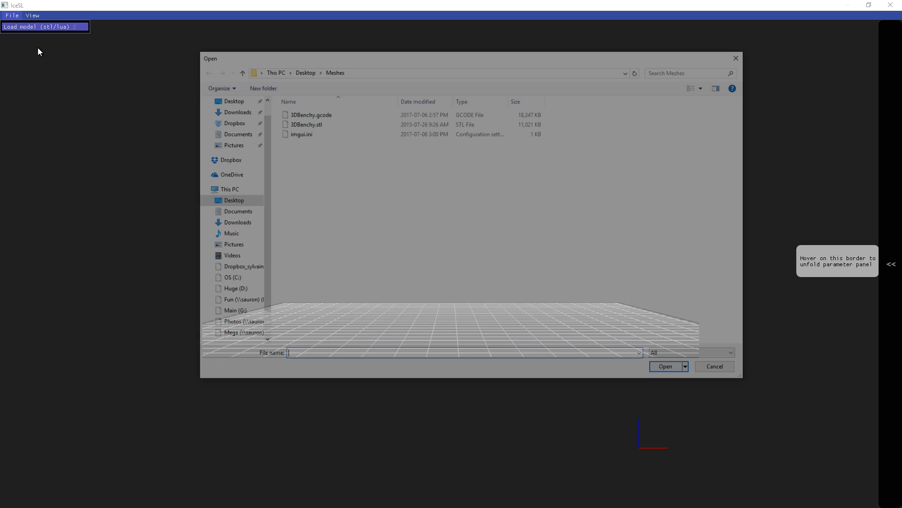
{"action": "double_click", "coordinate": [302, 123]}
{"action": "left_click_drag", "start_coordinate": [532, 188], "coordinate": [580, 111]}
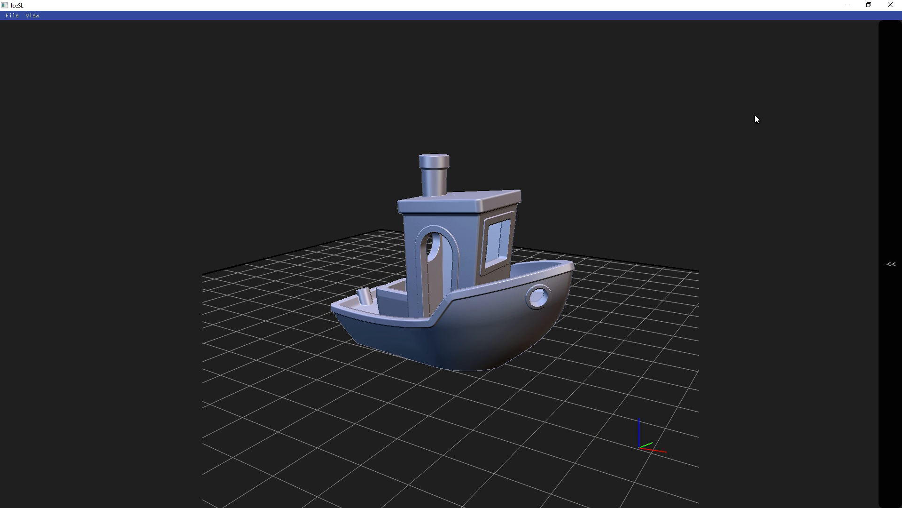
Configure the slicing for the ultimaker2 printer with the Standard quality profile and PLA material
{"action": "mouse_move", "coordinate": [887, 74]}
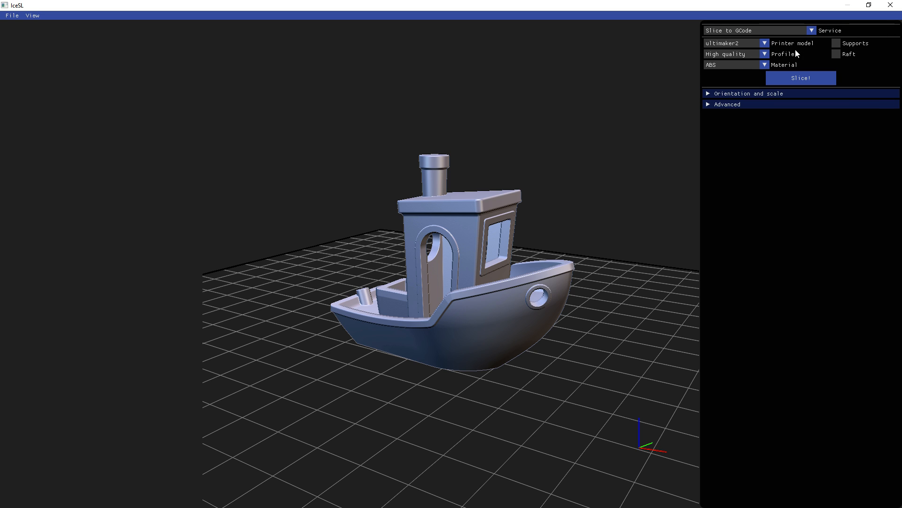
{"action": "left_click", "coordinate": [767, 44]}
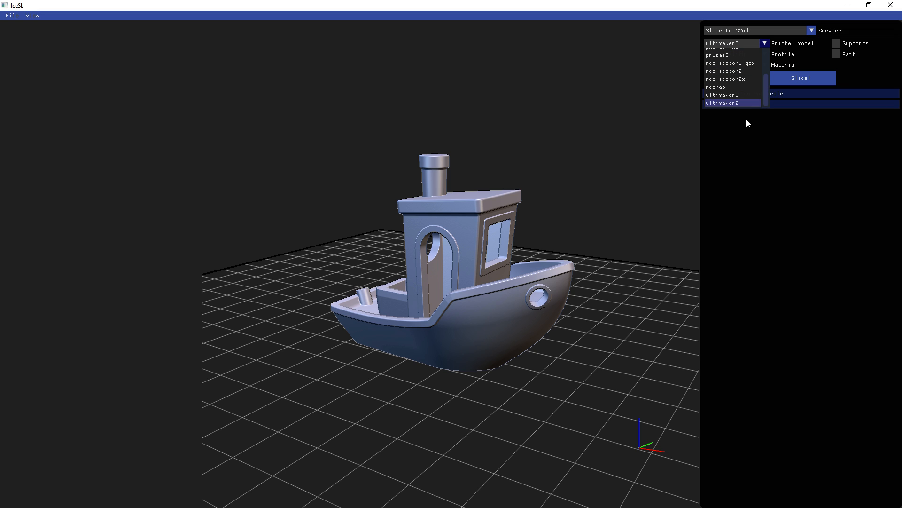
{"action": "left_click", "coordinate": [744, 106]}
{"action": "left_click", "coordinate": [766, 54]}
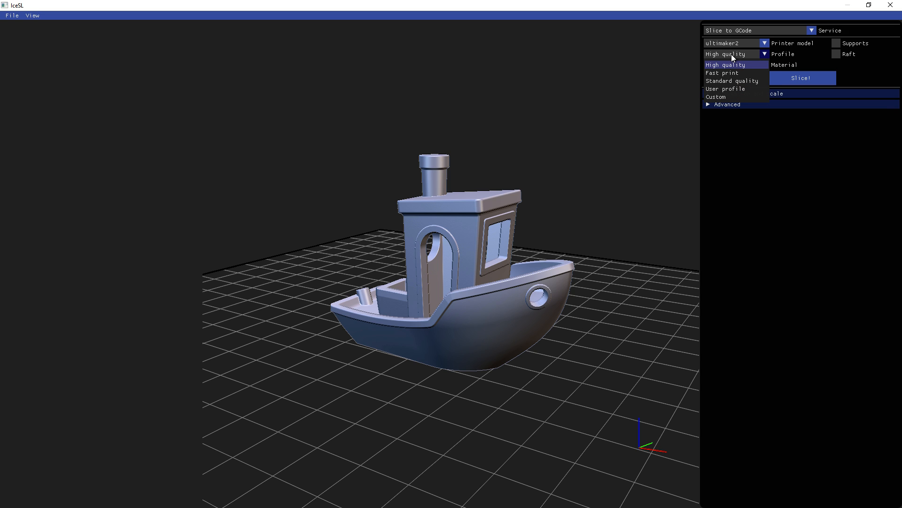
{"action": "left_click", "coordinate": [735, 79]}
{"action": "left_click", "coordinate": [763, 66]}
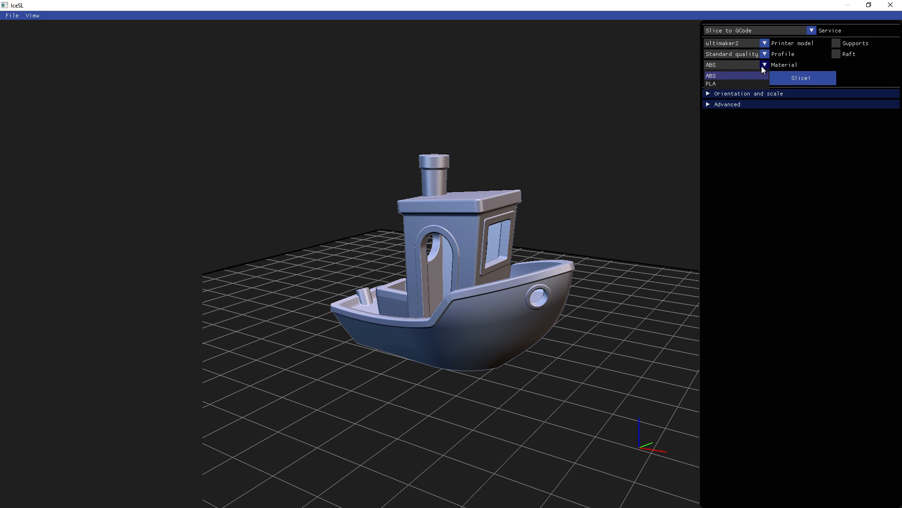
{"action": "left_click", "coordinate": [716, 83]}
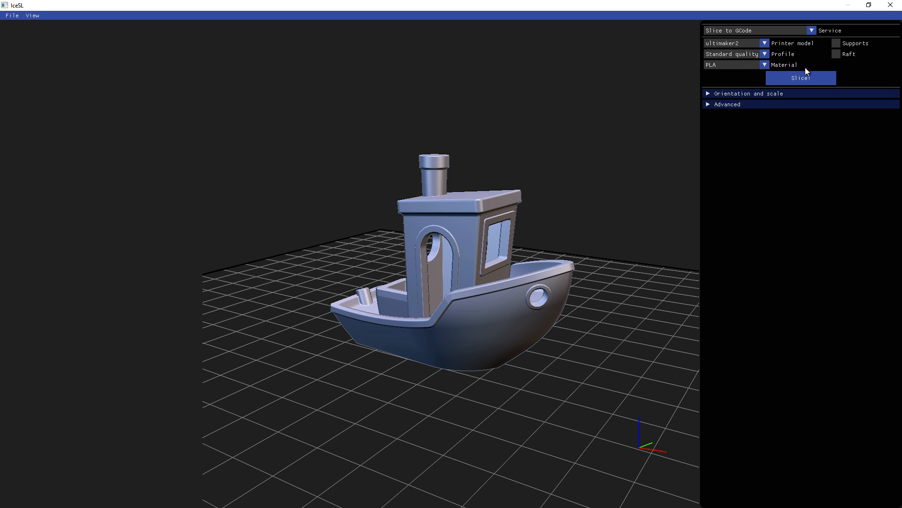
Enable the raft, slice the boat and save the result as 3DBenchy.gcode
{"action": "left_click", "coordinate": [839, 54]}
{"action": "left_click", "coordinate": [789, 76]}
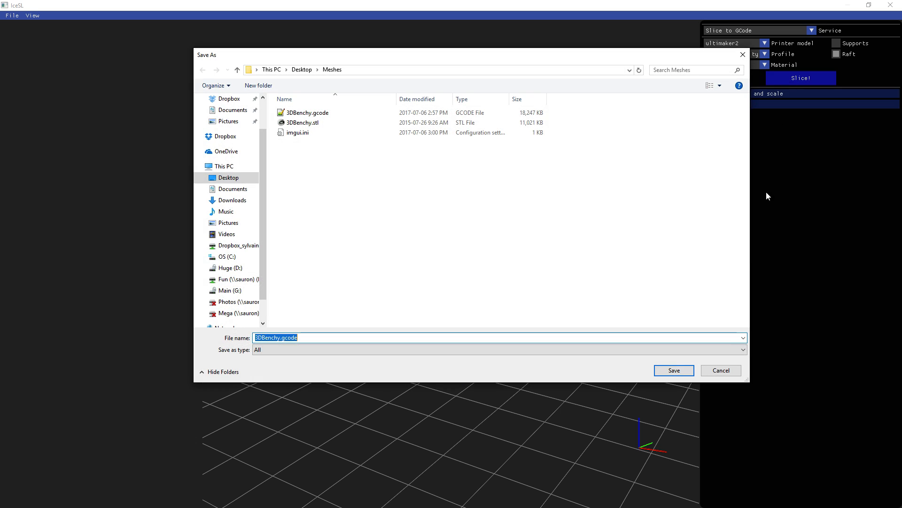
{"action": "left_click", "coordinate": [681, 370]}
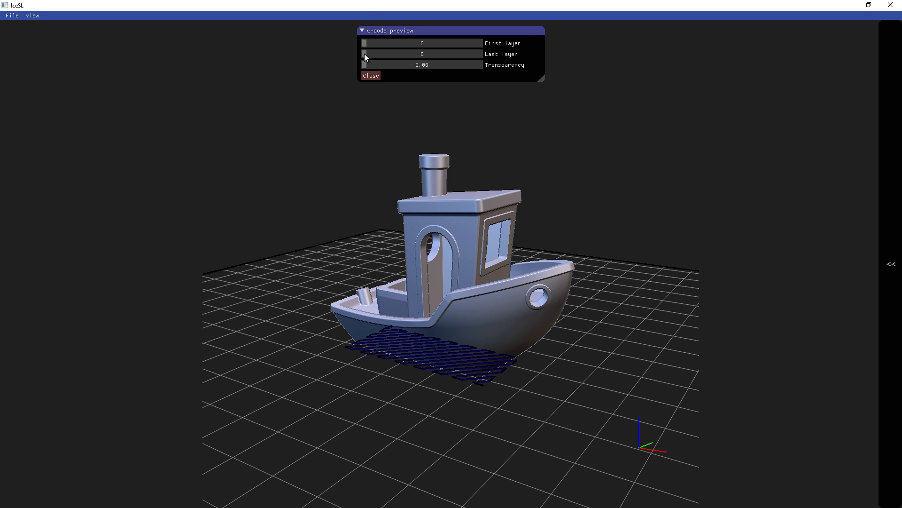
Examine the toolpaths of all layers and the raft in the G-code preview, then close the preview
{"action": "left_click_drag", "start_coordinate": [365, 53], "coordinate": [490, 53]}
{"action": "left_click_drag", "start_coordinate": [555, 113], "coordinate": [553, 202]}
{"action": "right_click_drag", "start_coordinate": [594, 316], "coordinate": [604, 181]}
{"action": "left_click_drag", "start_coordinate": [604, 181], "coordinate": [610, 177]}
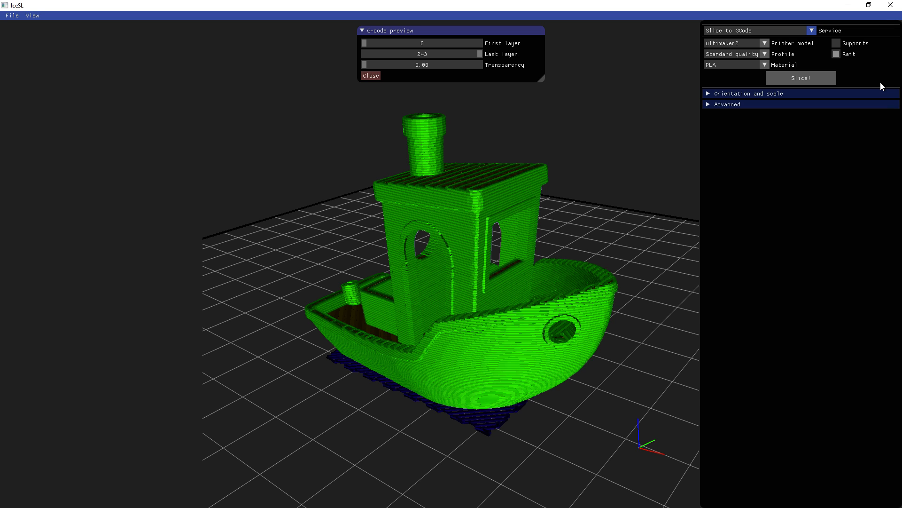
{"action": "left_click", "coordinate": [363, 74]}
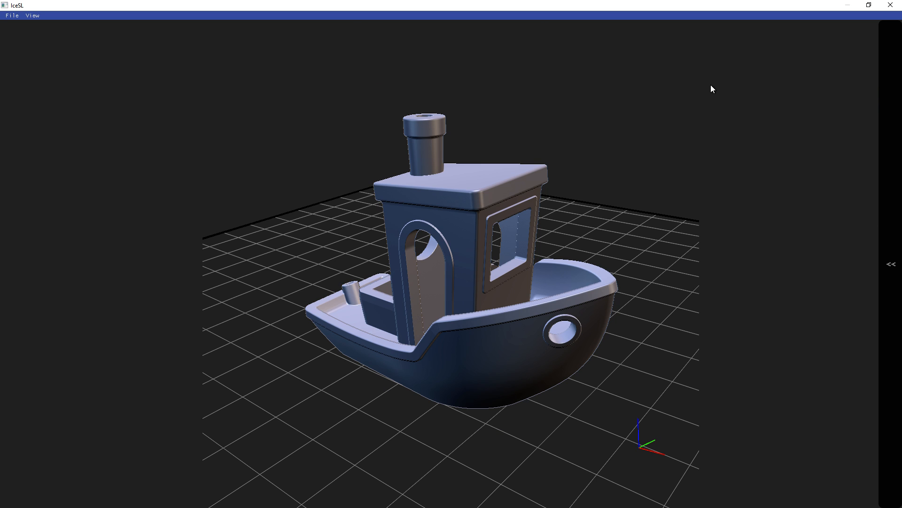
Switch the print profile to Custom and look over the advanced slicing settings
{"action": "mouse_move", "coordinate": [879, 78]}
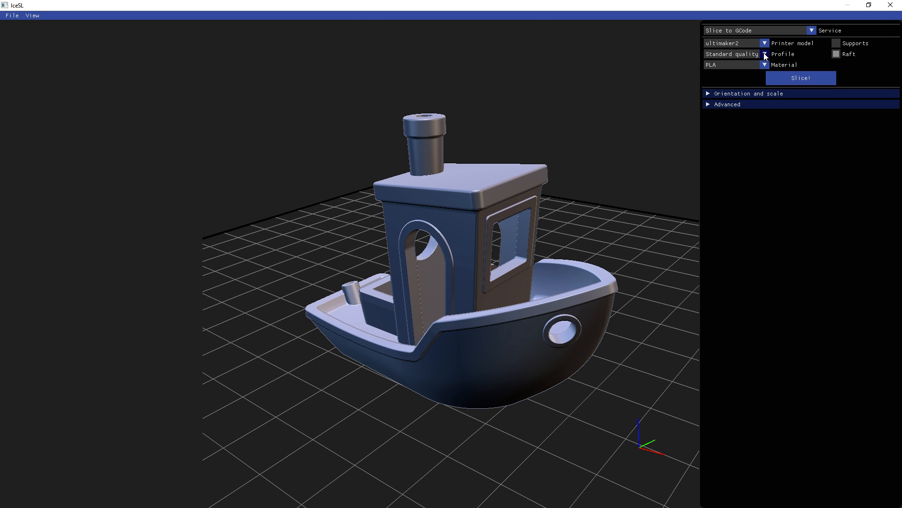
{"action": "left_click", "coordinate": [765, 54]}
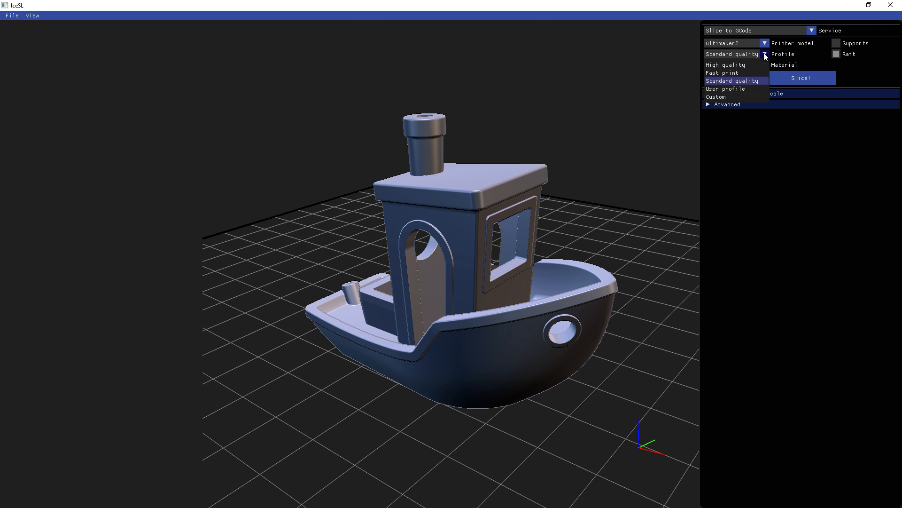
{"action": "left_click", "coordinate": [749, 97]}
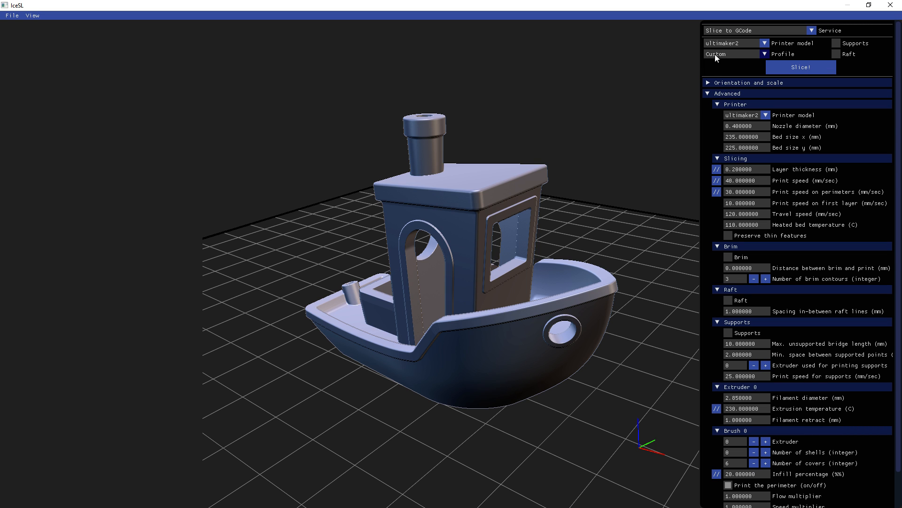
{"action": "mouse_move", "coordinate": [881, 66]}
{"action": "scroll", "coordinate": [848, 271], "scroll_direction": "down", "scroll_amount": 2}
{"action": "scroll", "coordinate": [848, 271], "scroll_direction": "up", "scroll_amount": 2}
{"action": "mouse_move", "coordinate": [820, 171]}
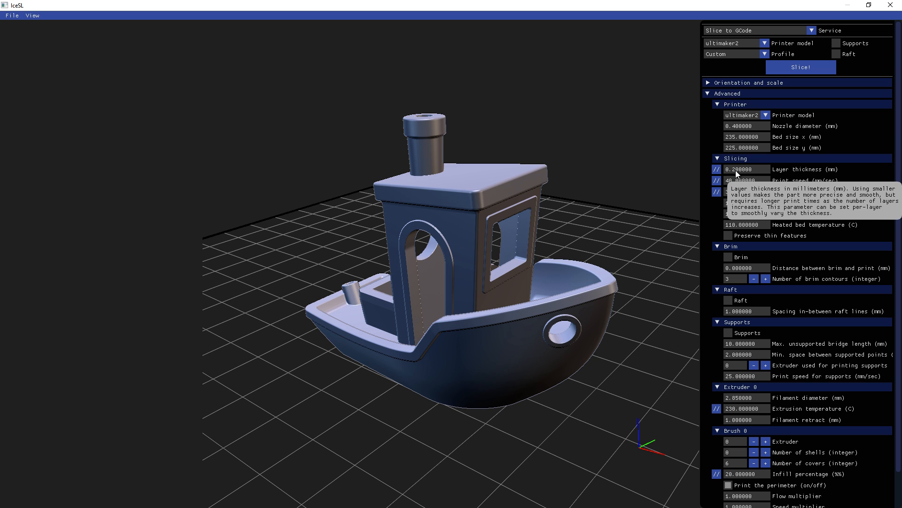
Start per-layer editing of the layer thickness and move its control point to a height of about 5.567 mm
{"action": "left_click", "coordinate": [718, 170]}
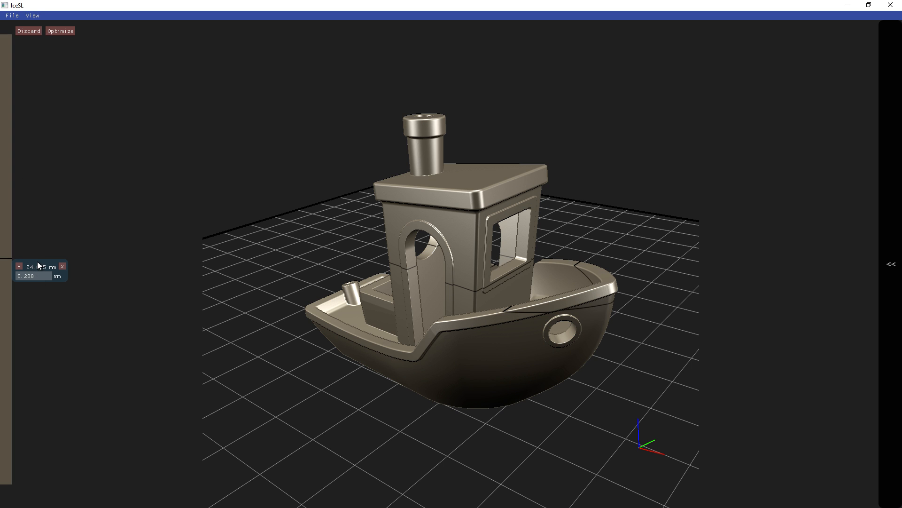
{"action": "left_click_drag", "start_coordinate": [36, 264], "coordinate": [36, 439]}
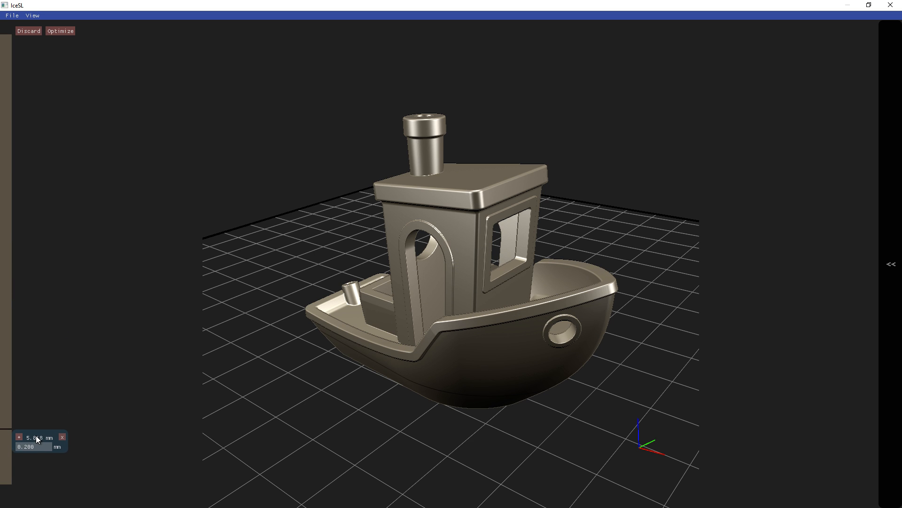
{"action": "left_click_drag", "start_coordinate": [274, 438], "coordinate": [319, 385]}
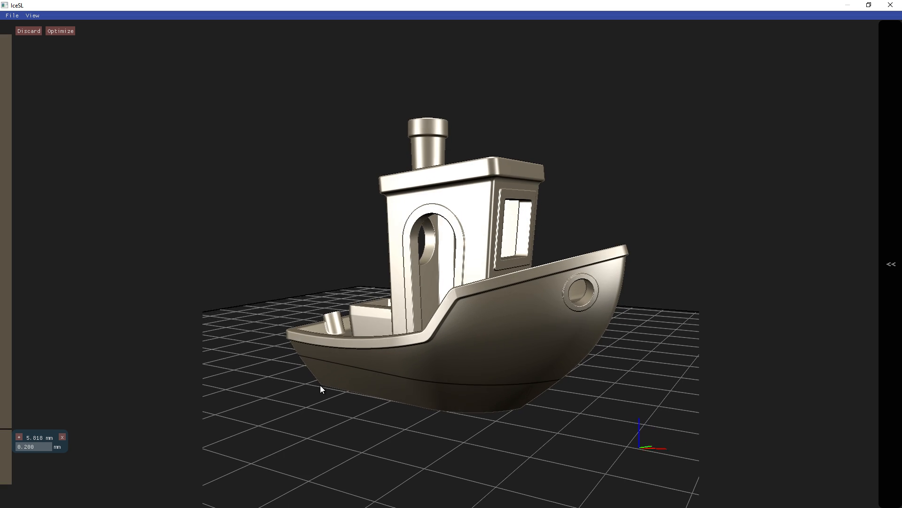
{"action": "left_click_drag", "start_coordinate": [32, 439], "coordinate": [35, 433]}
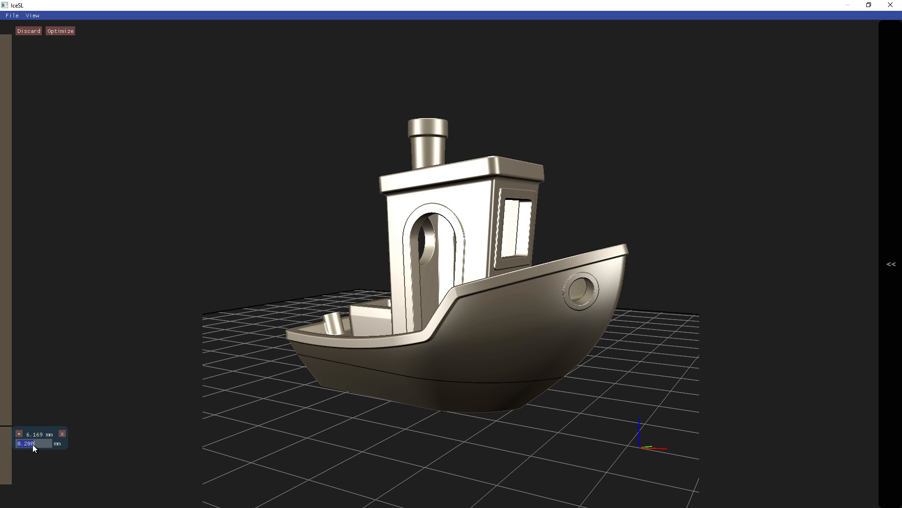
{"action": "left_click_drag", "start_coordinate": [35, 435], "coordinate": [34, 440]}
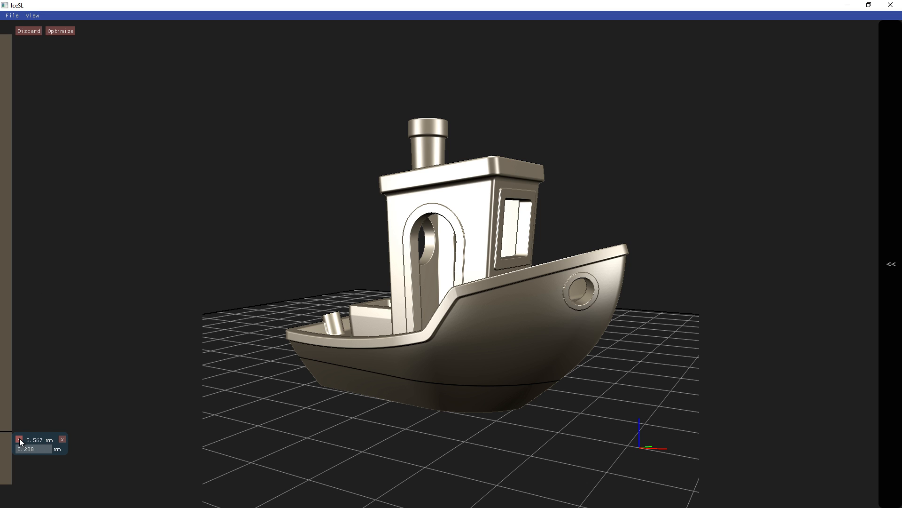
Add a second layer thickness control point at about 45.392 mm height and set its thickness to 0.1 mm
{"action": "left_click", "coordinate": [19, 439]}
{"action": "left_click_drag", "start_coordinate": [30, 459], "coordinate": [42, 75]}
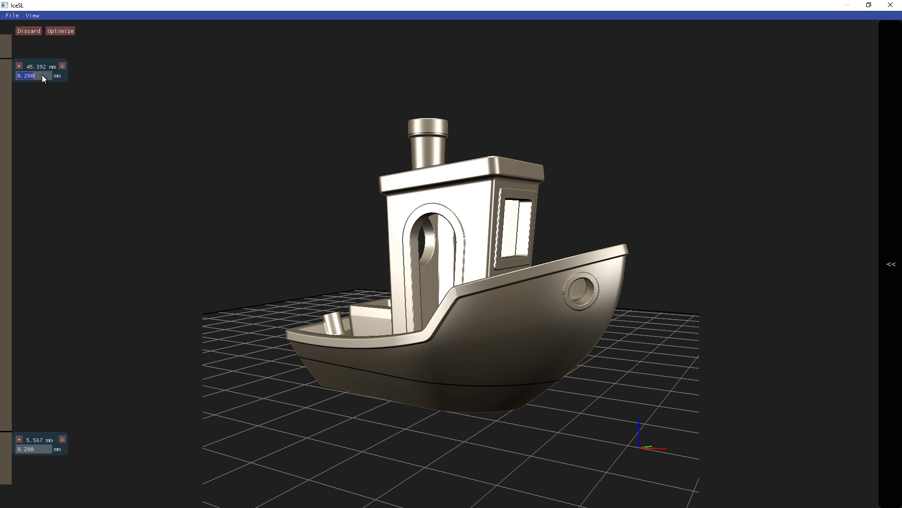
{"action": "type", "text": "0.1"}
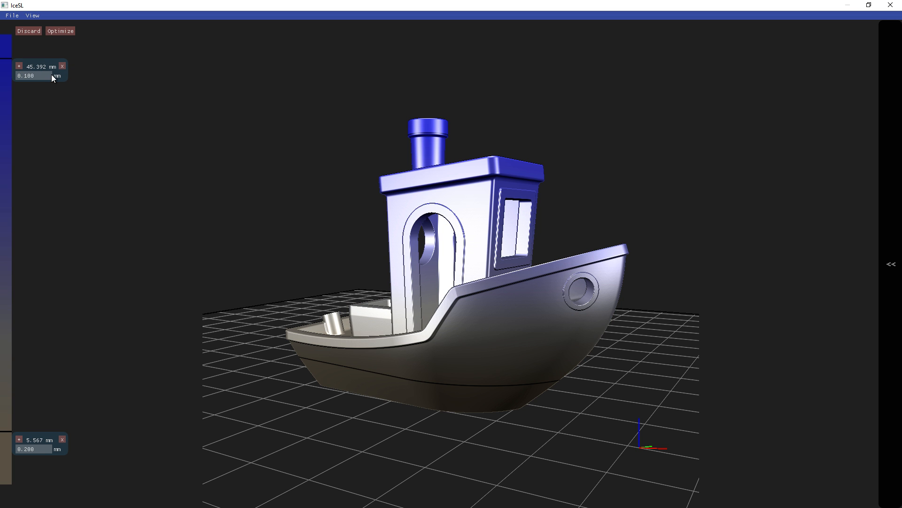
{"action": "left_click_drag", "start_coordinate": [233, 153], "coordinate": [148, 174]}
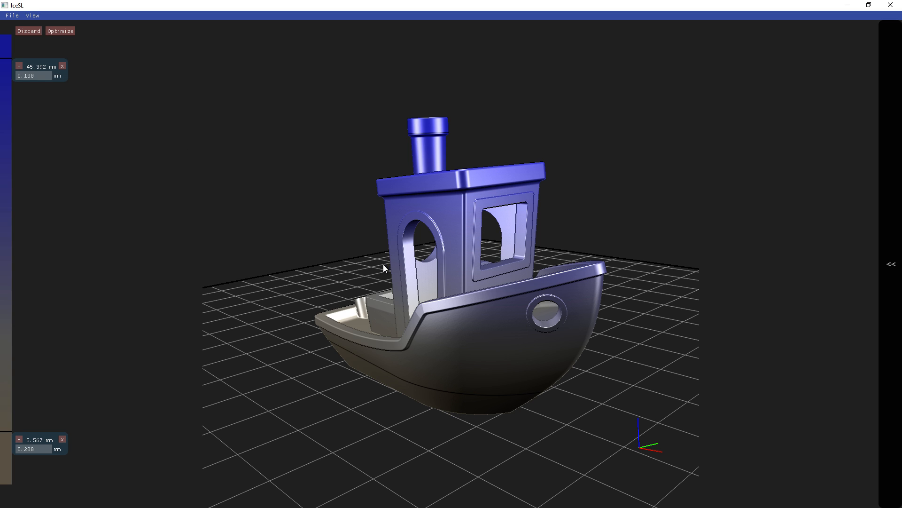
{"action": "left_click_drag", "start_coordinate": [383, 264], "coordinate": [362, 250]}
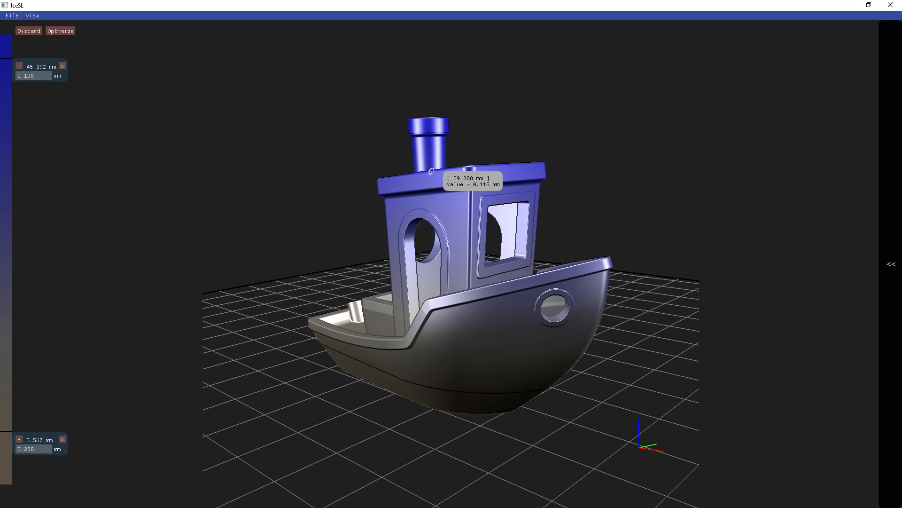
Slice the boat with the varying layer thickness and save the G-code file
{"action": "left_click", "coordinate": [892, 264]}
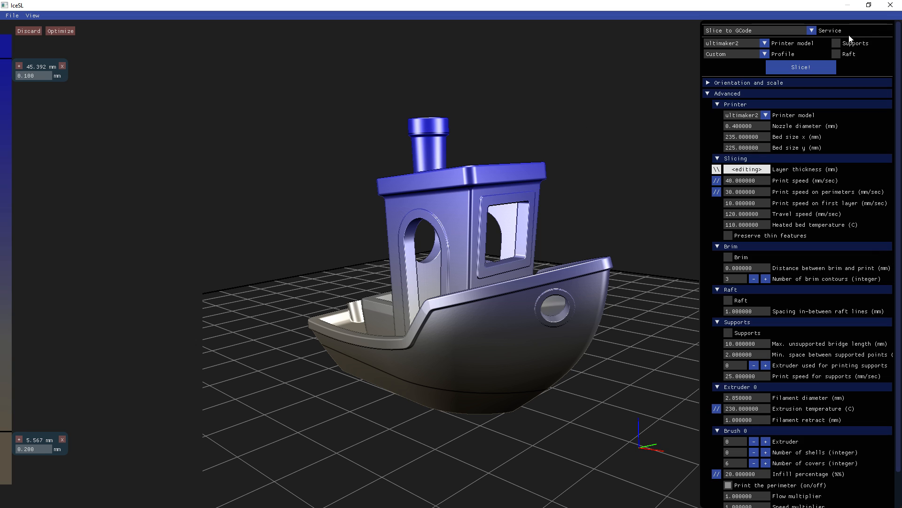
{"action": "left_click", "coordinate": [804, 67]}
{"action": "left_click", "coordinate": [662, 372]}
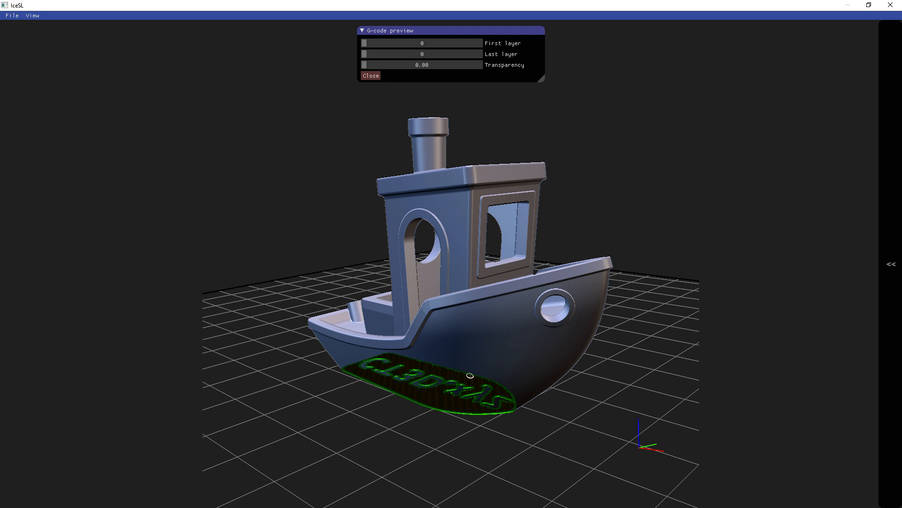
Inspect the varying layer thickness up close with all layers shown in the G-code preview, then close the preview
{"action": "left_click_drag", "start_coordinate": [365, 54], "coordinate": [513, 55]}
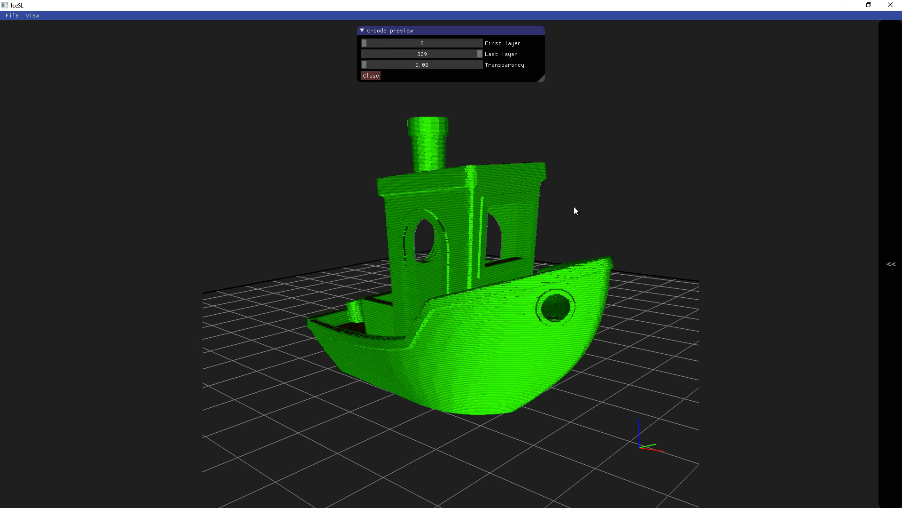
{"action": "left_click_drag", "start_coordinate": [574, 207], "coordinate": [684, 179]}
{"action": "scroll", "coordinate": [450, 379], "scroll_direction": "up", "scroll_amount": 3}
{"action": "right_click_drag", "start_coordinate": [450, 379], "coordinate": [472, 290]}
{"action": "left_click_drag", "start_coordinate": [472, 290], "coordinate": [549, 292]}
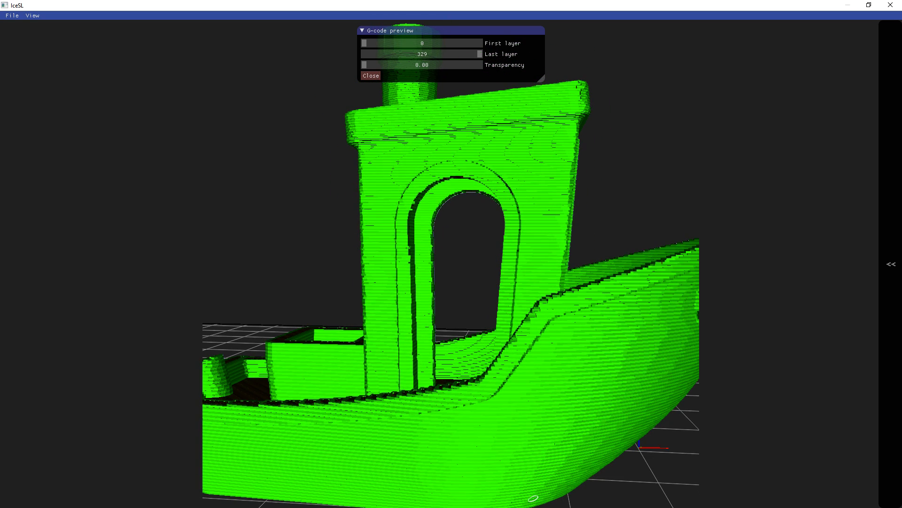
{"action": "left_click_drag", "start_coordinate": [532, 86], "coordinate": [560, 86]}
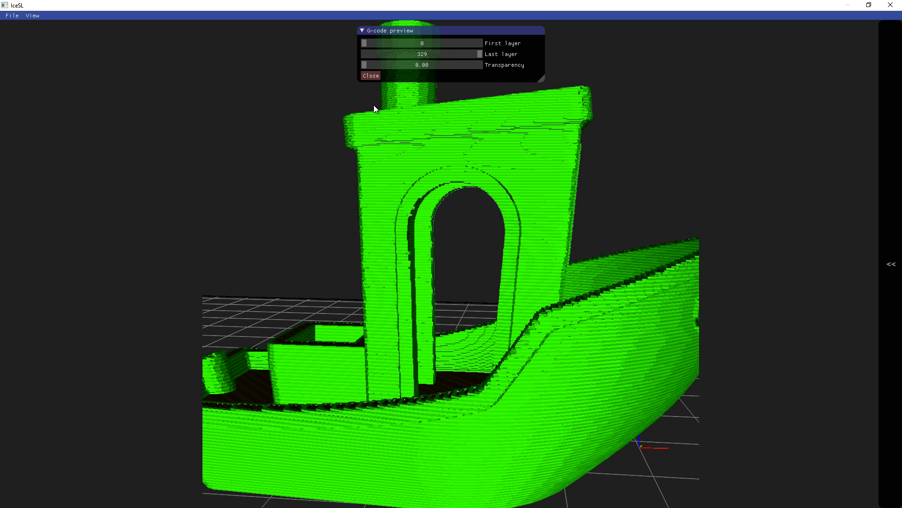
{"action": "left_click", "coordinate": [371, 76]}
Reopen the per-layer thickness editing, optimize the layer thickness automatically and reduce the number of slices to 306
{"action": "mouse_move", "coordinate": [624, 204]}
{"action": "left_mouse_down"}
{"action": "mouse_move", "coordinate": [608, 224]}
{"action": "mouse_move", "coordinate": [608, 261]}
{"action": "mouse_move", "coordinate": [605, 215]}
{"action": "mouse_move", "coordinate": [832, 140]}
{"action": "left_mouse_up"}
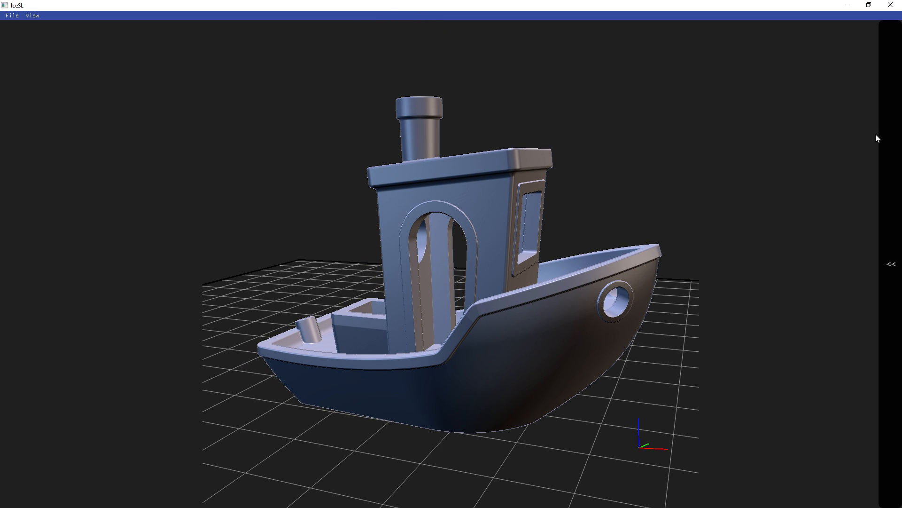
{"action": "mouse_move", "coordinate": [876, 135]}
{"action": "left_click", "coordinate": [717, 169]}
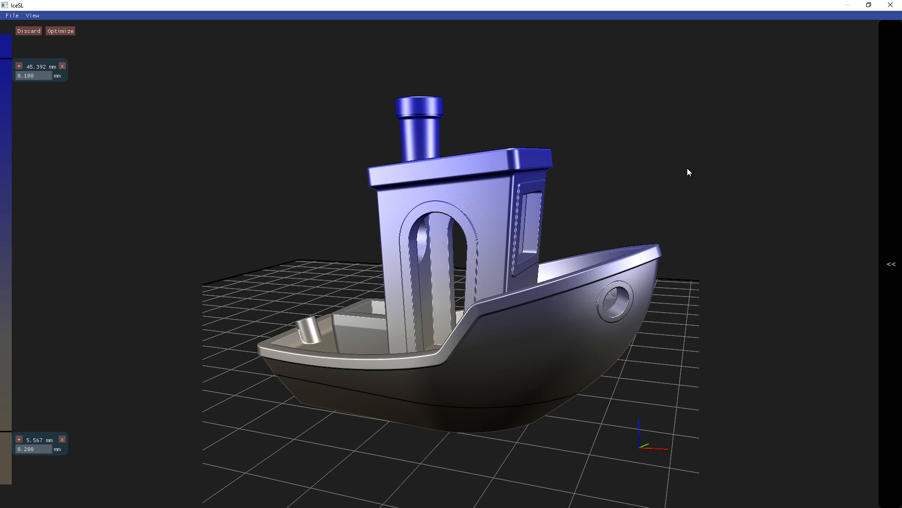
{"action": "left_click", "coordinate": [68, 31]}
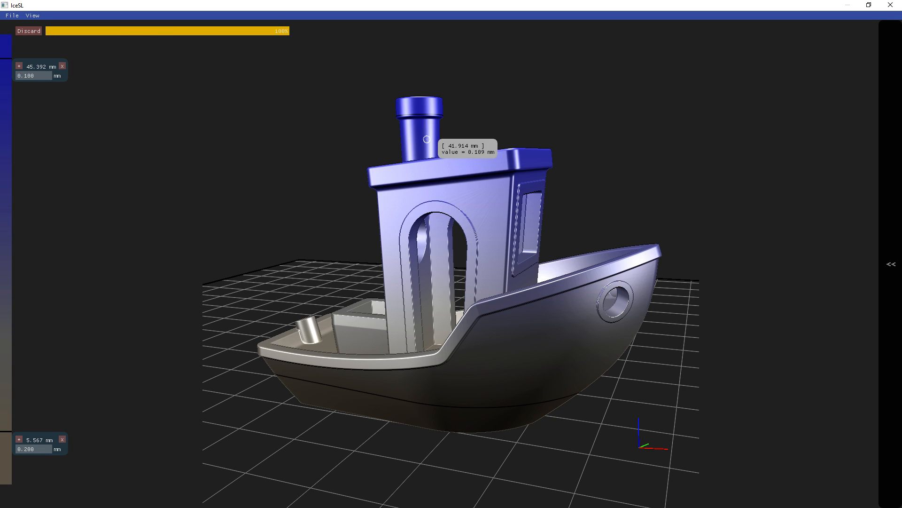
{"action": "left_click_drag", "start_coordinate": [109, 33], "coordinate": [81, 30]}
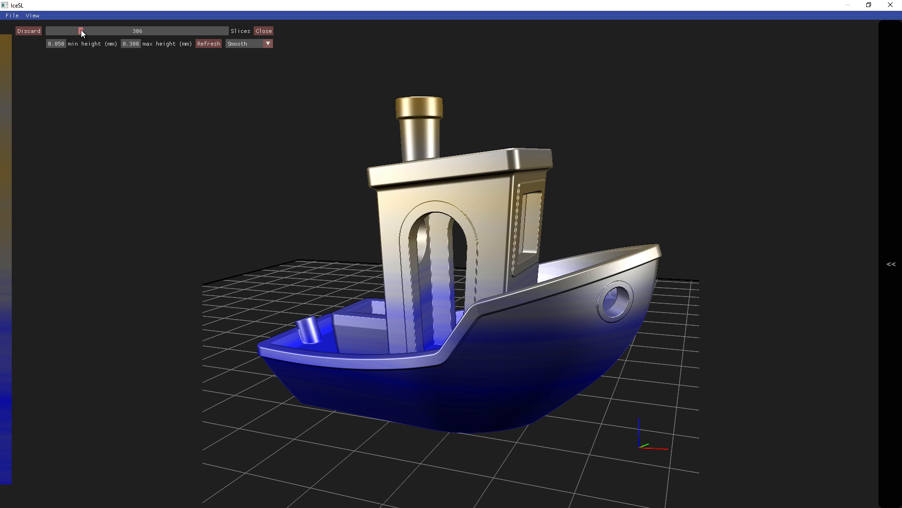
Inspect the boat's side view and raise the number of slices for the optimized thickness to about 593
{"action": "left_click_drag", "start_coordinate": [136, 113], "coordinate": [357, 106]}
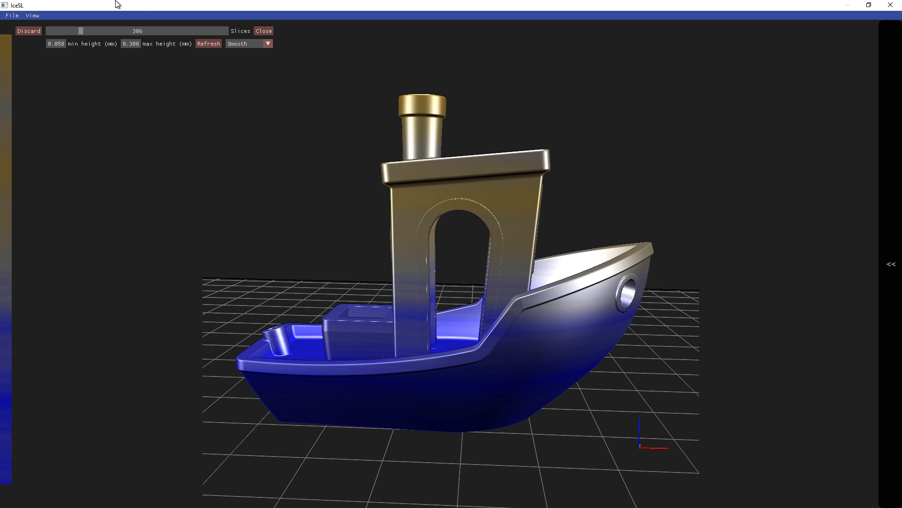
{"action": "left_click_drag", "start_coordinate": [82, 30], "coordinate": [145, 32]}
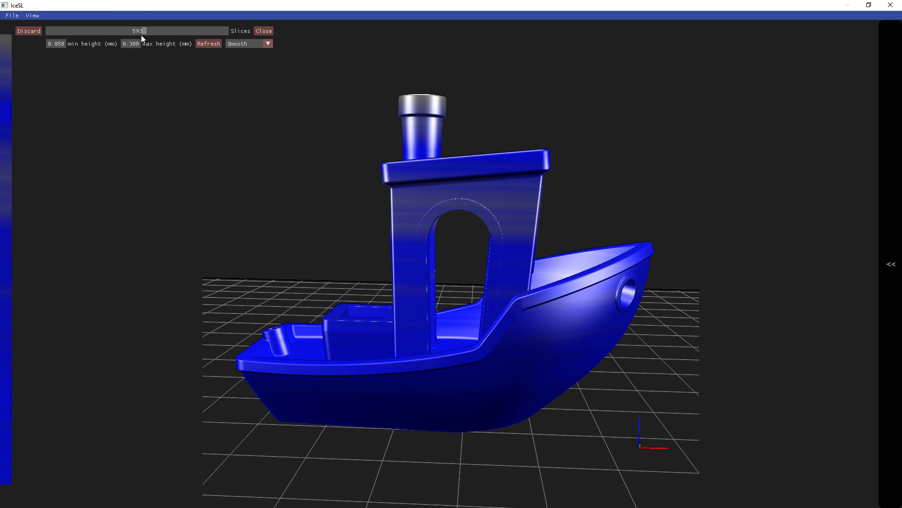
Reduce the number of slices for the optimized layer thickness to 476 and check the thickness distribution over the boat
{"action": "left_click_drag", "start_coordinate": [378, 144], "coordinate": [301, 183]}
{"action": "mouse_move", "coordinate": [426, 107]}
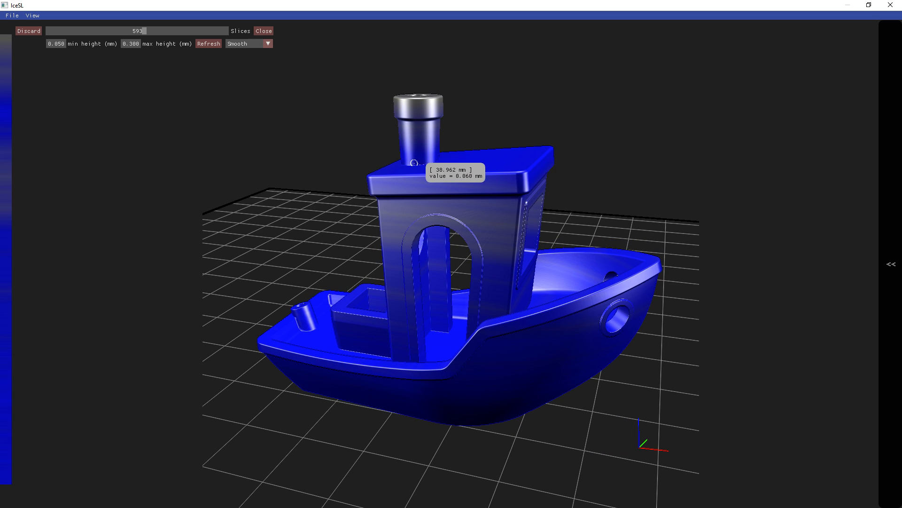
{"action": "left_click_drag", "start_coordinate": [636, 356], "coordinate": [666, 311]}
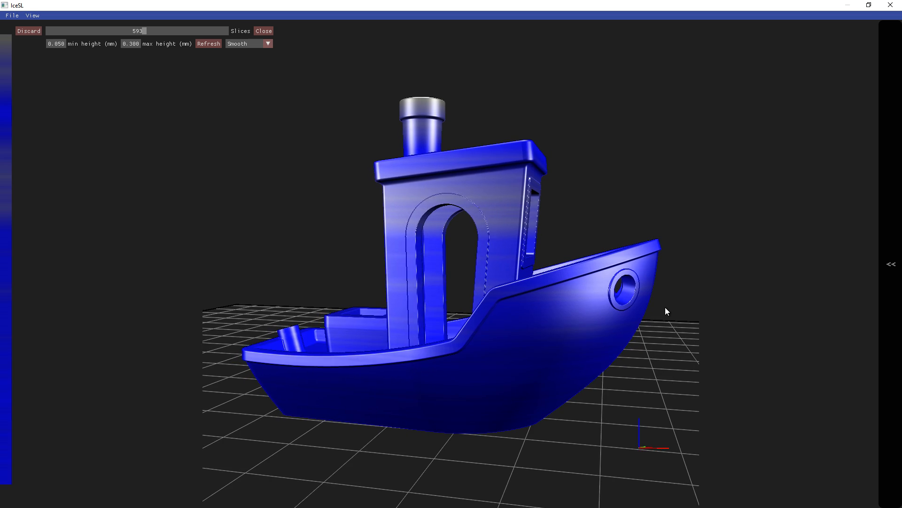
{"action": "left_click_drag", "start_coordinate": [150, 32], "coordinate": [118, 33]}
{"action": "mouse_move", "coordinate": [520, 170]}
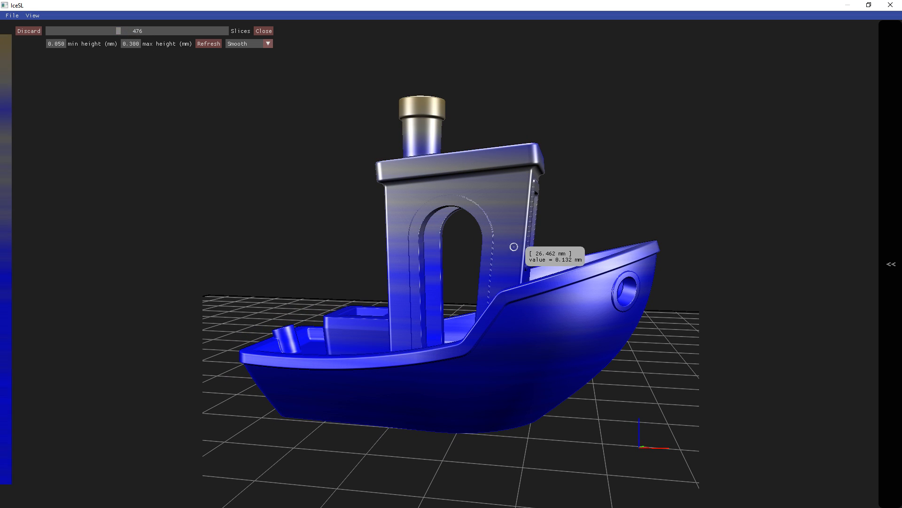
{"action": "left_click_drag", "start_coordinate": [617, 200], "coordinate": [619, 242]}
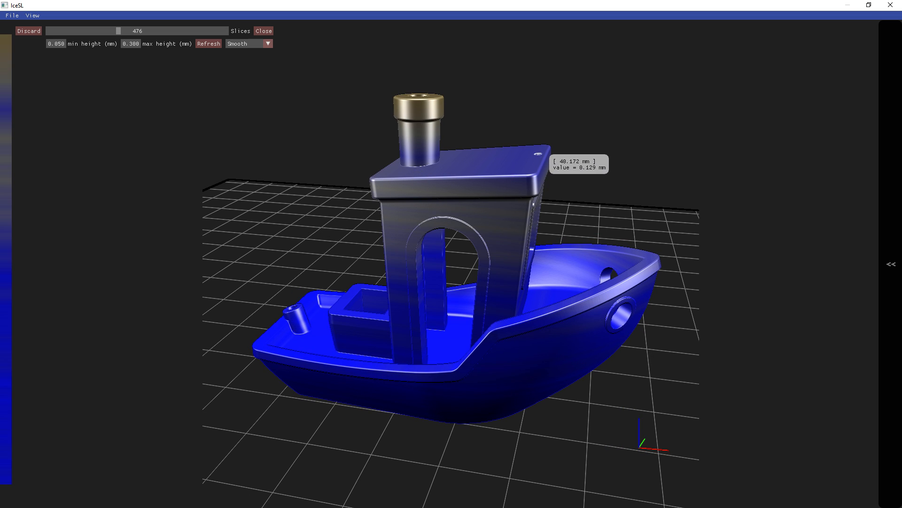
{"action": "mouse_move", "coordinate": [623, 191]}
{"action": "left_mouse_down"}
{"action": "mouse_move", "coordinate": [626, 256]}
{"action": "mouse_move", "coordinate": [631, 194]}
{"action": "left_mouse_up"}
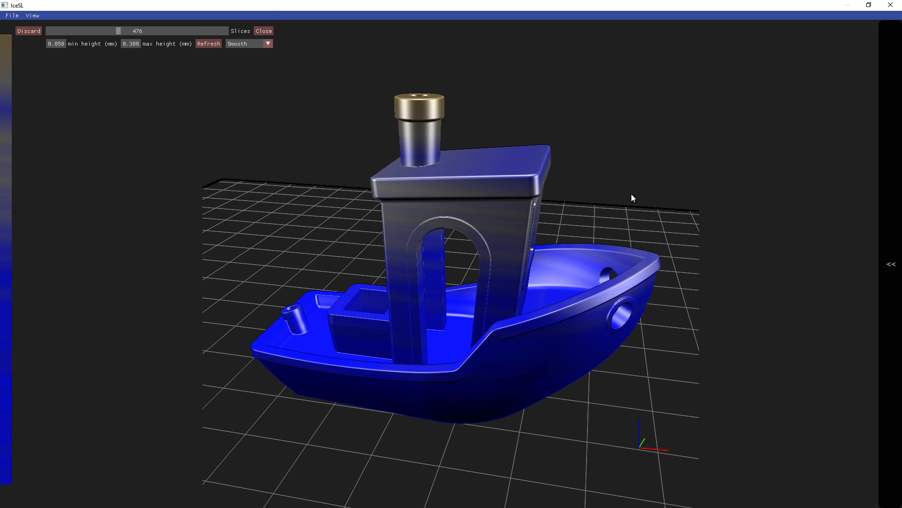
{"action": "left_click_drag", "start_coordinate": [449, 438], "coordinate": [430, 396]}
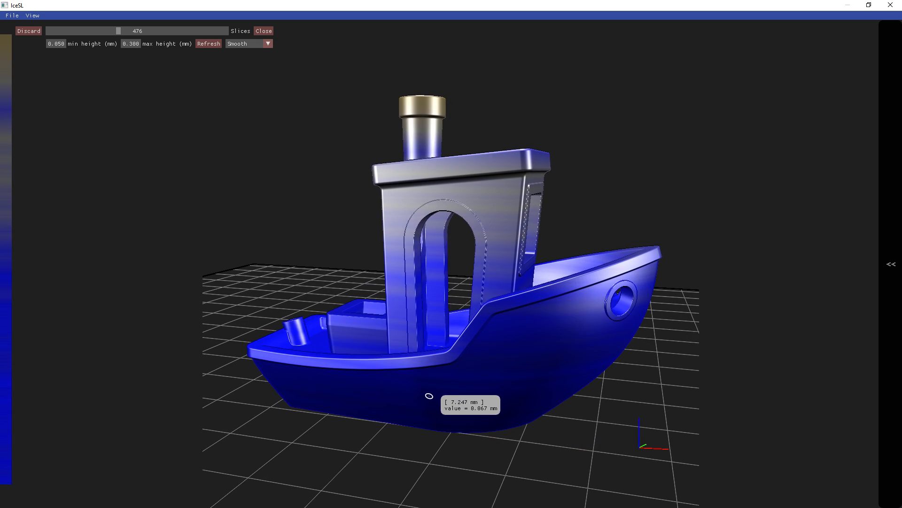
Slice the boat with the optimized layer thickness and save the G-code as 3DBenchy.gcode
{"action": "left_click", "coordinate": [891, 264]}
{"action": "left_click", "coordinate": [820, 68]}
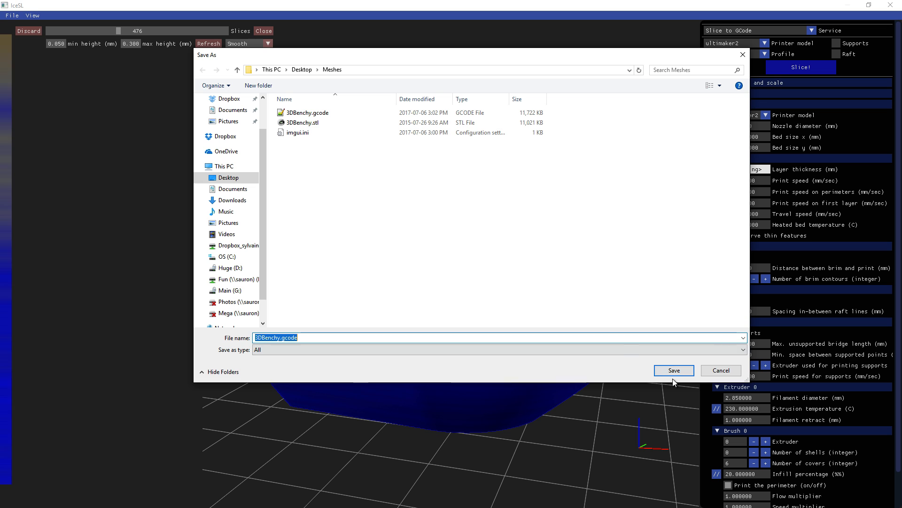
{"action": "left_click", "coordinate": [672, 369]}
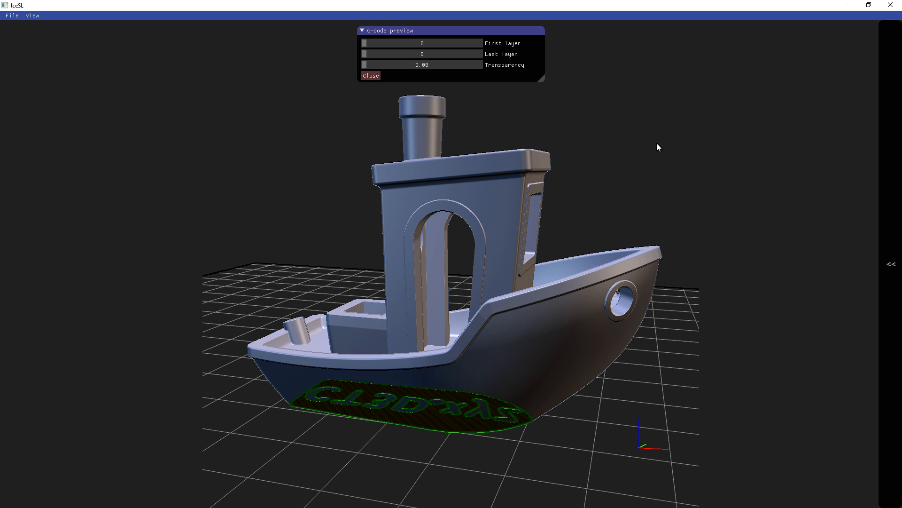
Extend the G-code preview to last layer 475, examine the layers on the hull and cabin up close, and close the preview
{"action": "left_click_drag", "start_coordinate": [363, 53], "coordinate": [492, 57]}
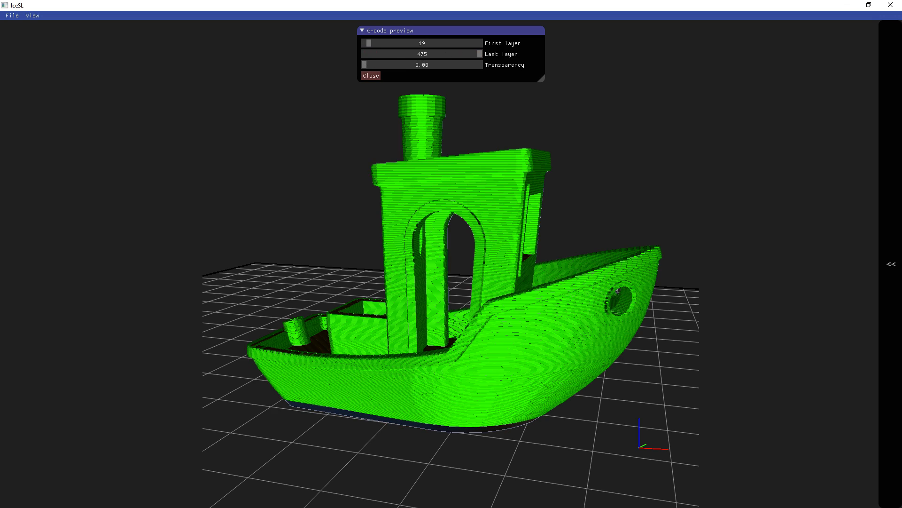
{"action": "scroll", "coordinate": [619, 290], "scroll_direction": "up", "scroll_amount": 10}
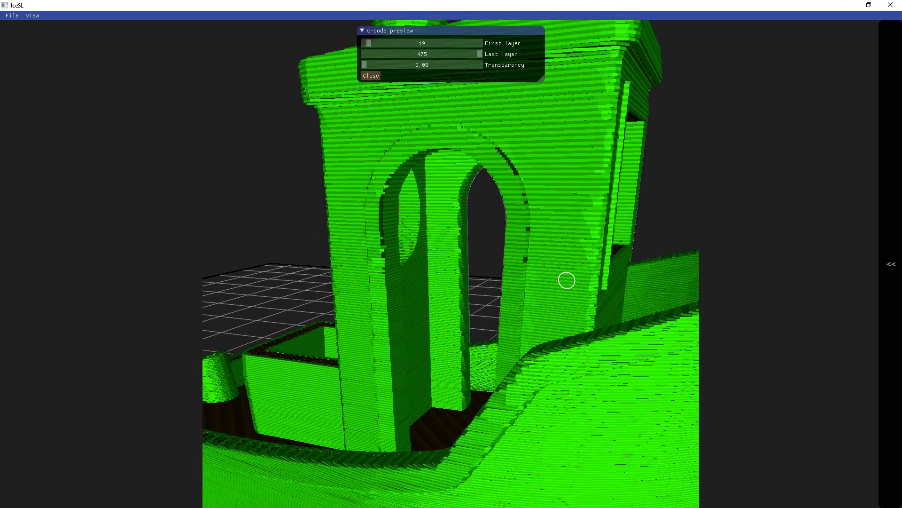
{"action": "middle_click_drag", "start_coordinate": [566, 280], "coordinate": [566, 229]}
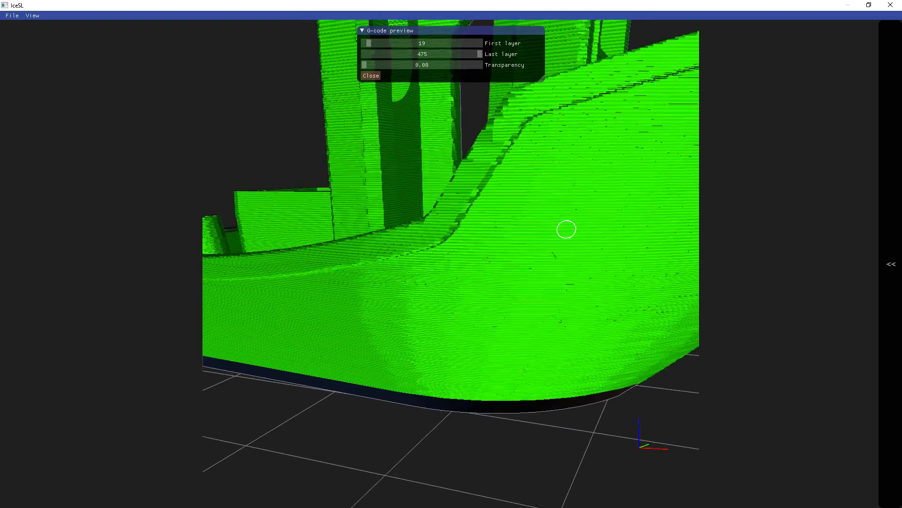
{"action": "left_click_drag", "start_coordinate": [566, 228], "coordinate": [359, 272]}
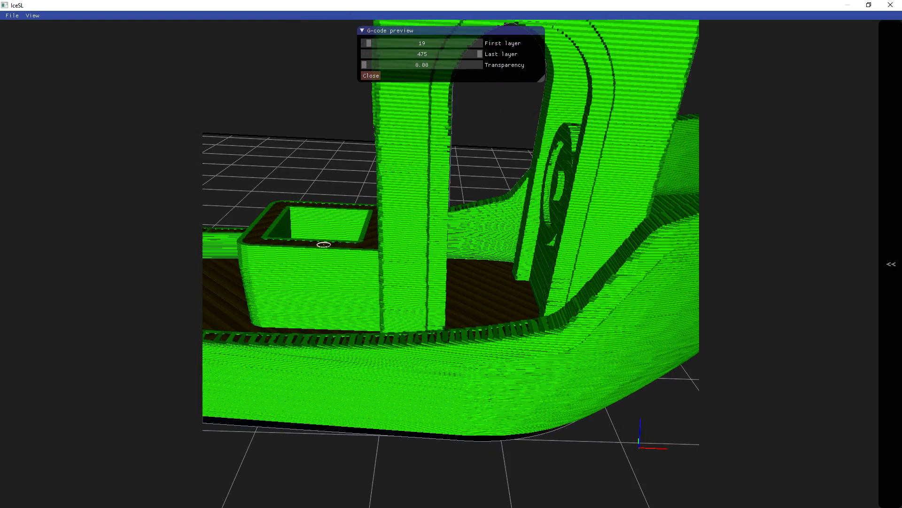
{"action": "left_click_drag", "start_coordinate": [570, 275], "coordinate": [632, 258]}
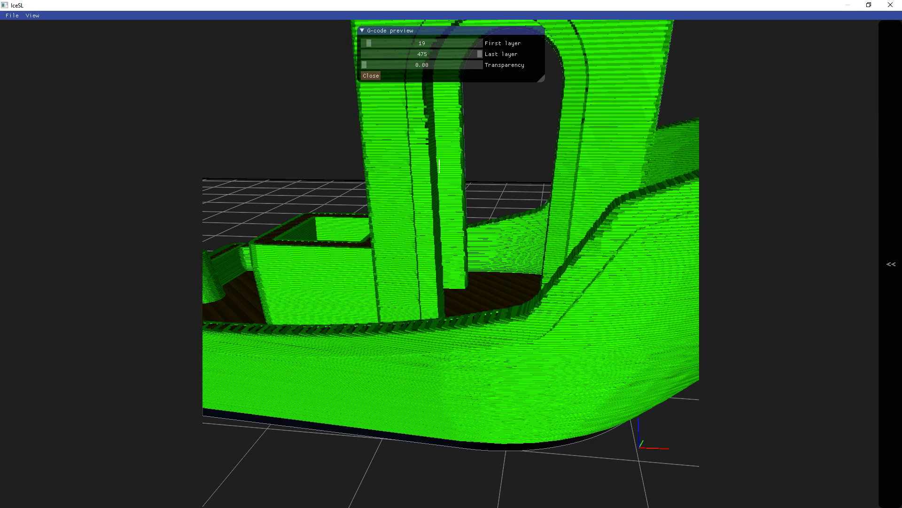
{"action": "left_click", "coordinate": [371, 75]}
Open per-layer editing of the infill percentage and set 70% at a height of about 1.7 mm near the hull's base
{"action": "left_click_drag", "start_coordinate": [470, 100], "coordinate": [447, 370]}
{"action": "scroll", "coordinate": [479, 333], "scroll_direction": "down", "scroll_amount": 5}
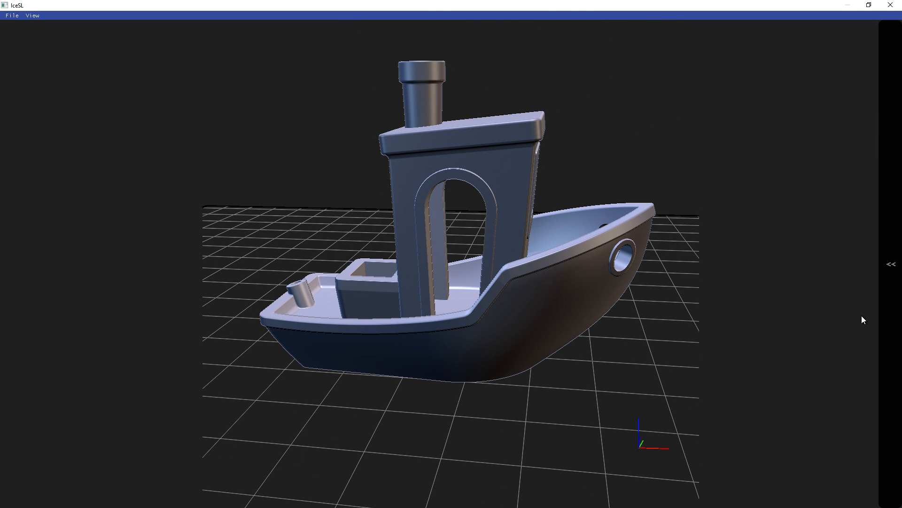
{"action": "mouse_move", "coordinate": [881, 324]}
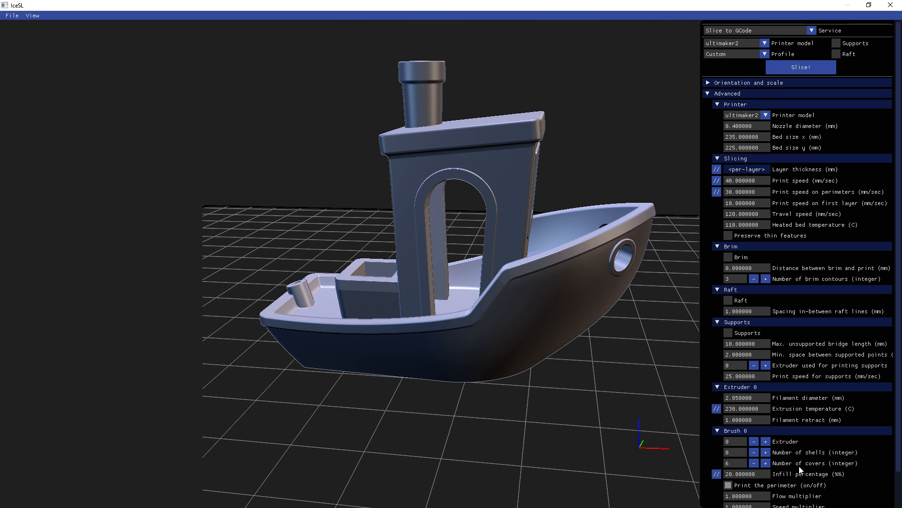
{"action": "left_click", "coordinate": [717, 474]}
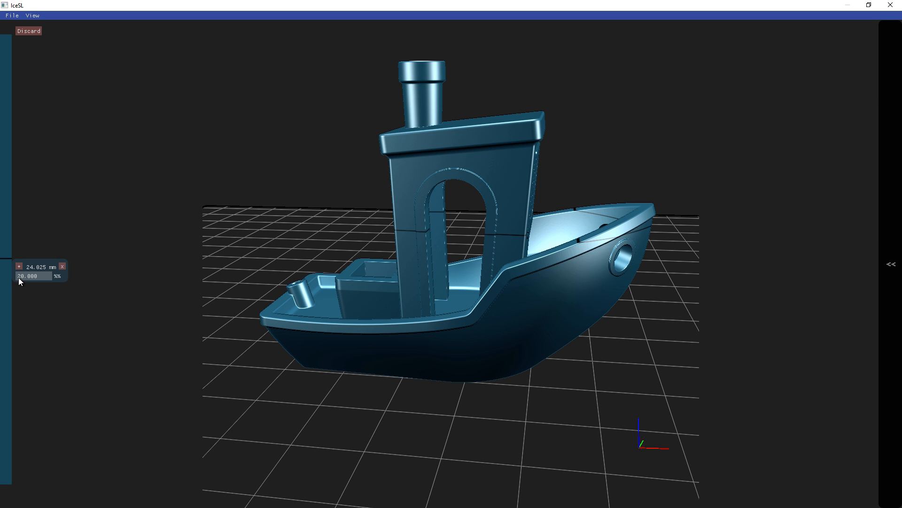
{"action": "left_click_drag", "start_coordinate": [36, 281], "coordinate": [21, 482]}
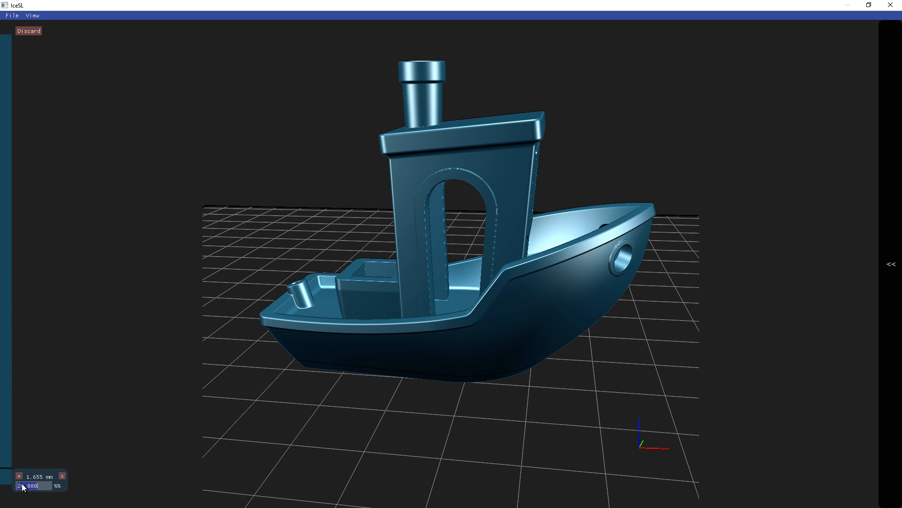
{"action": "type", "text": "70"}
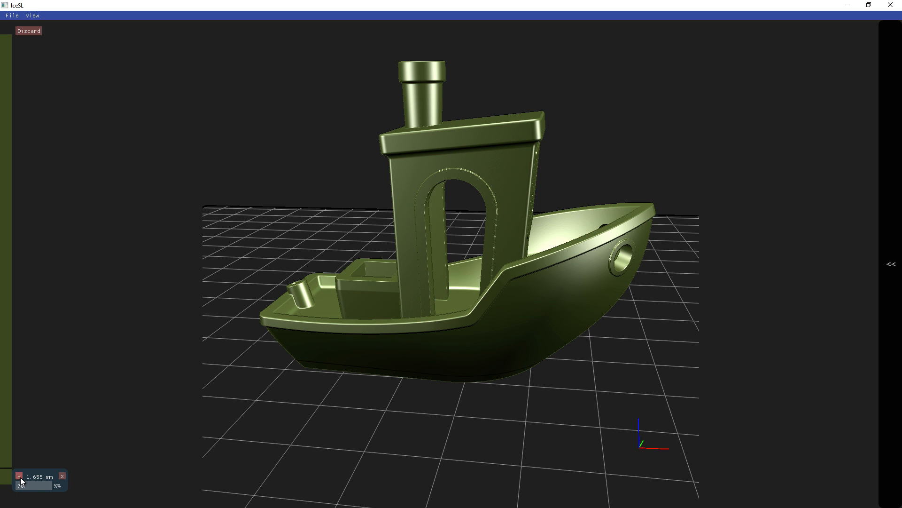
Add a second infill control point at a height of about 26 mm and set it to 20%
{"action": "left_click", "coordinate": [21, 478]}
{"action": "left_click_drag", "start_coordinate": [28, 488], "coordinate": [46, 255]}
{"action": "type", "text": "20"}
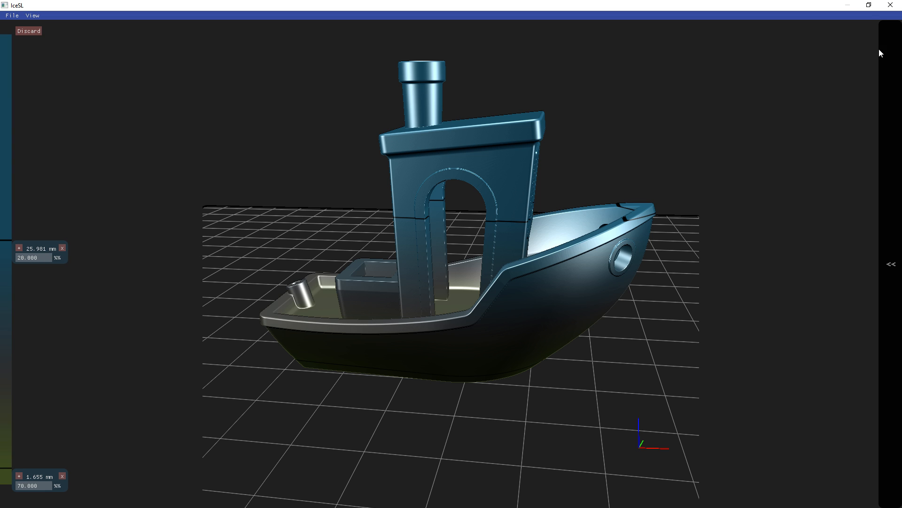
Slice the boat with the varying infill and save the G-code as 3DBenchy.gcode
{"action": "mouse_move", "coordinate": [878, 47]}
{"action": "left_click", "coordinate": [825, 66]}
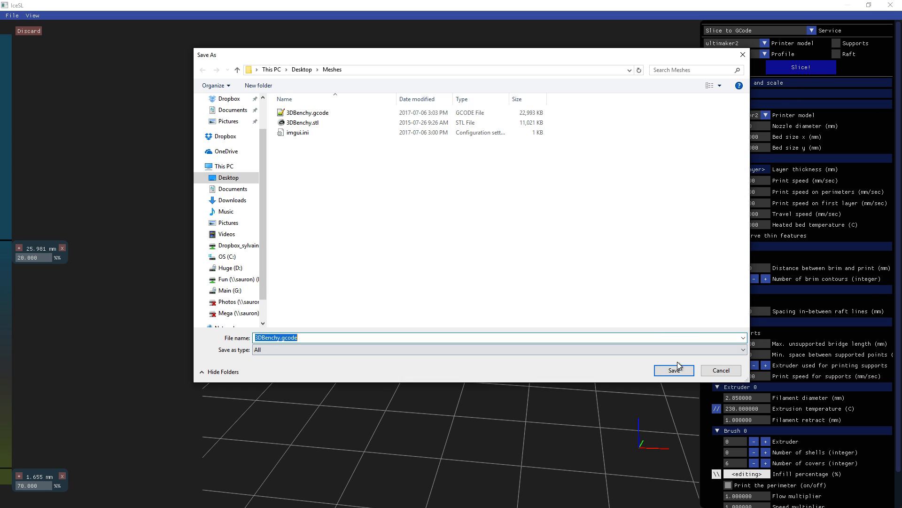
{"action": "left_click", "coordinate": [676, 312]}
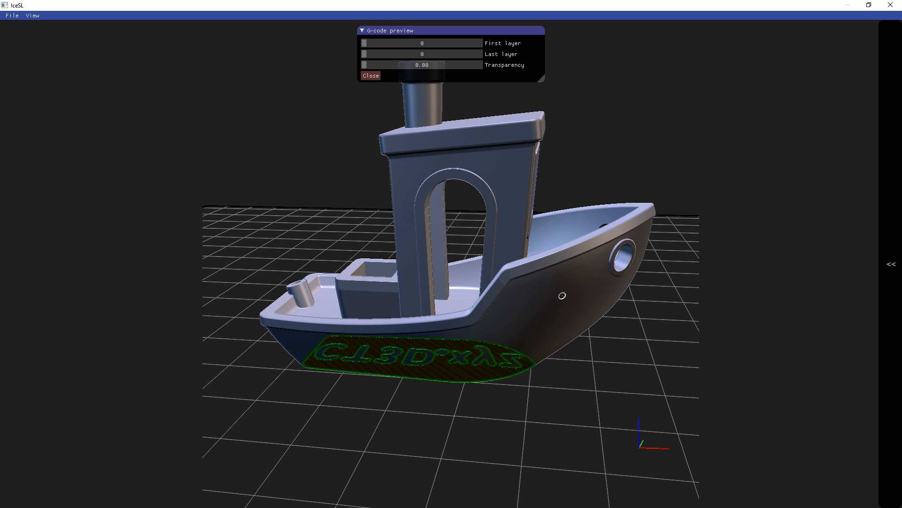
Preview layers 0 to 296 at 0.65 transparency and examine the graded infill inside the hull from several sides
{"action": "left_click_drag", "start_coordinate": [365, 54], "coordinate": [488, 59]}
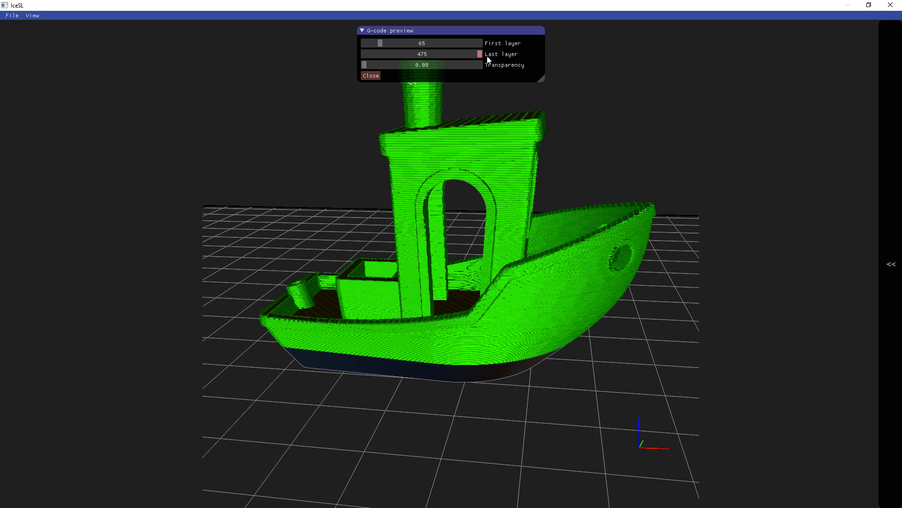
{"action": "left_click_drag", "start_coordinate": [385, 45], "coordinate": [439, 71]}
{"action": "left_click_drag", "start_coordinate": [644, 371], "coordinate": [542, 404]}
{"action": "scroll", "coordinate": [564, 242], "scroll_direction": "up", "scroll_amount": 3}
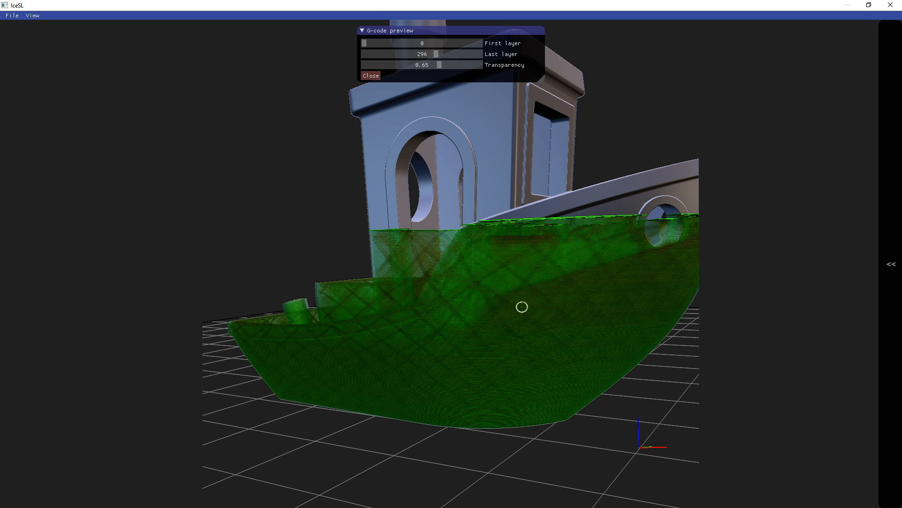
{"action": "left_click_drag", "start_coordinate": [399, 419], "coordinate": [412, 404]}
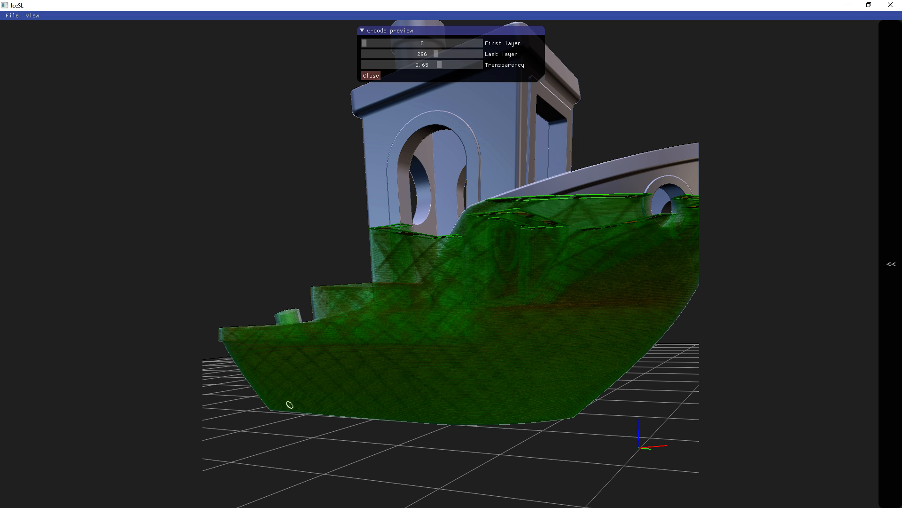
{"action": "left_click_drag", "start_coordinate": [564, 223], "coordinate": [437, 256]}
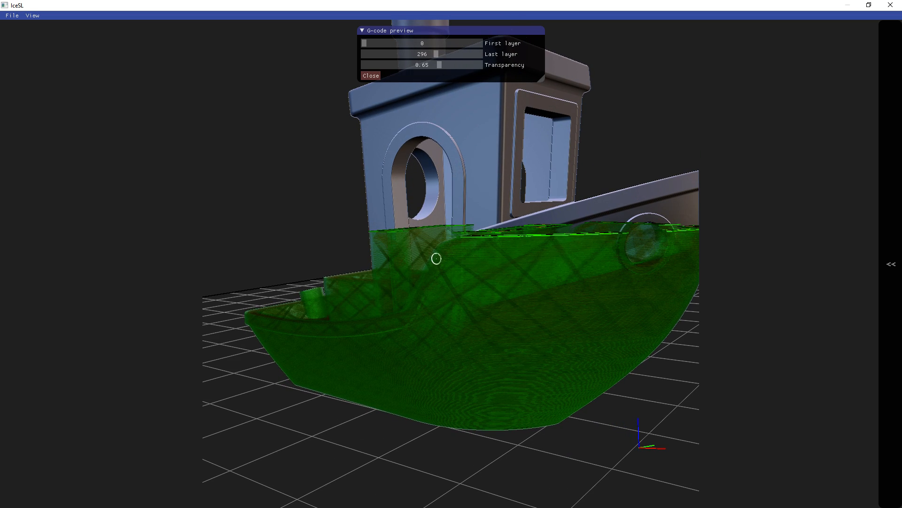
{"action": "left_click_drag", "start_coordinate": [608, 56], "coordinate": [596, 214]}
{"action": "scroll", "coordinate": [551, 107], "scroll_direction": "down", "scroll_amount": 2}
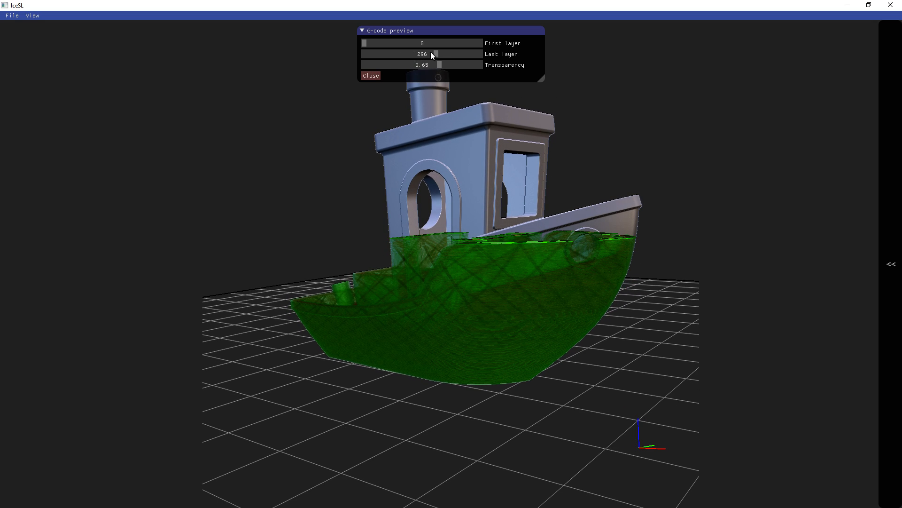
Return the preview transparency to 0, examine the cut-open layers from above and the side, and close the G-code preview
{"action": "left_click_drag", "start_coordinate": [440, 64], "coordinate": [334, 65]}
{"action": "left_click_drag", "start_coordinate": [664, 154], "coordinate": [654, 178]}
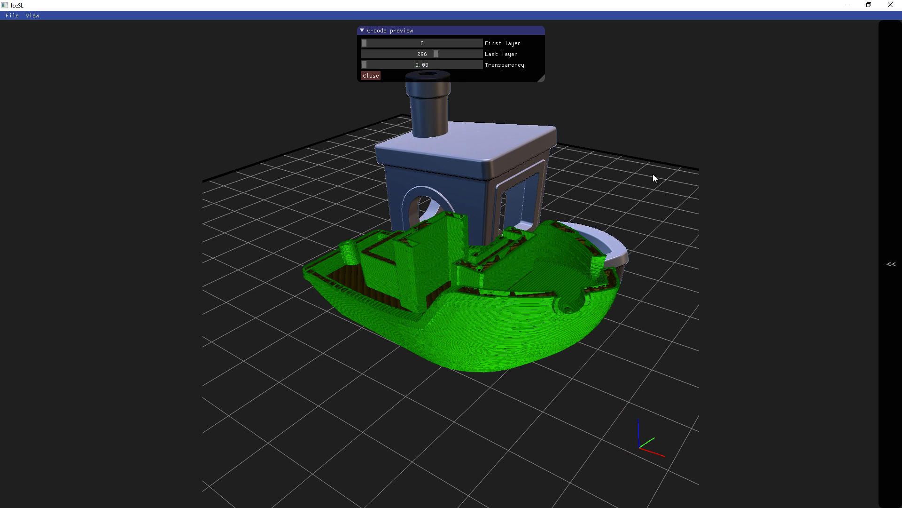
{"action": "left_click_drag", "start_coordinate": [629, 215], "coordinate": [627, 236]}
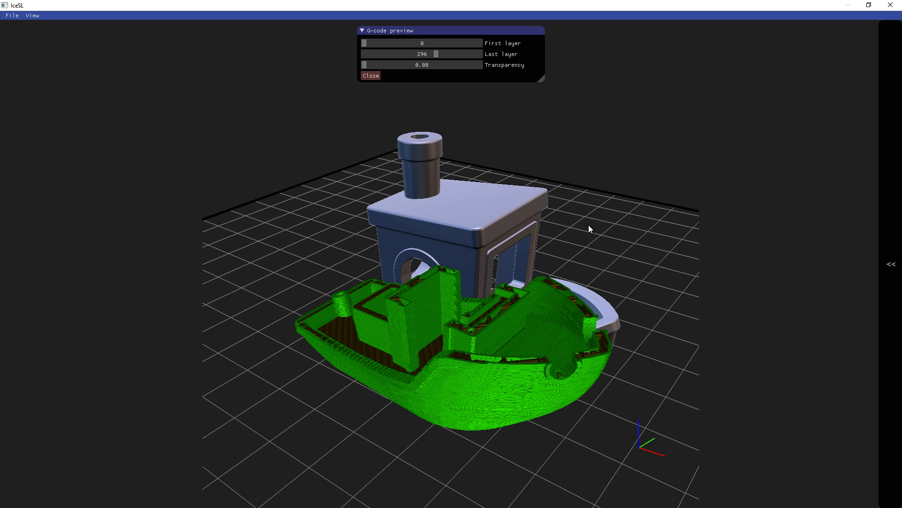
{"action": "left_click_drag", "start_coordinate": [592, 232], "coordinate": [569, 197]}
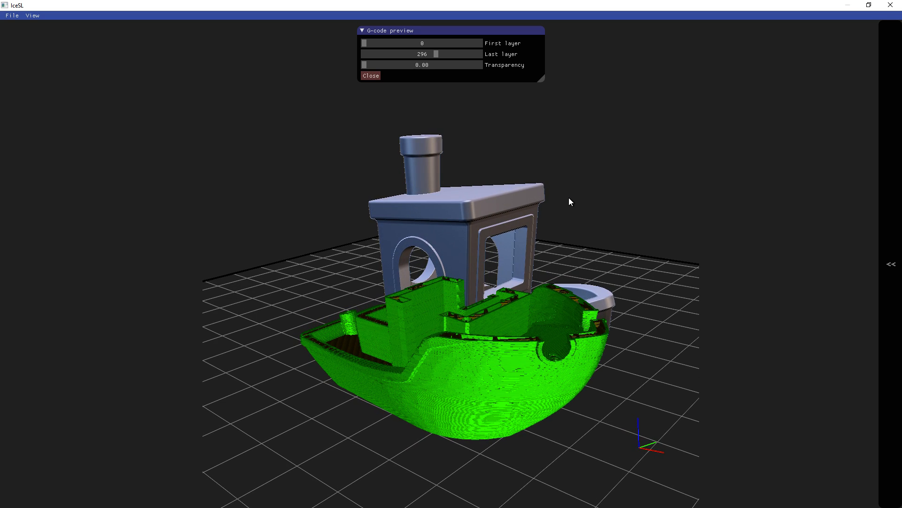
{"action": "left_click", "coordinate": [377, 75]}
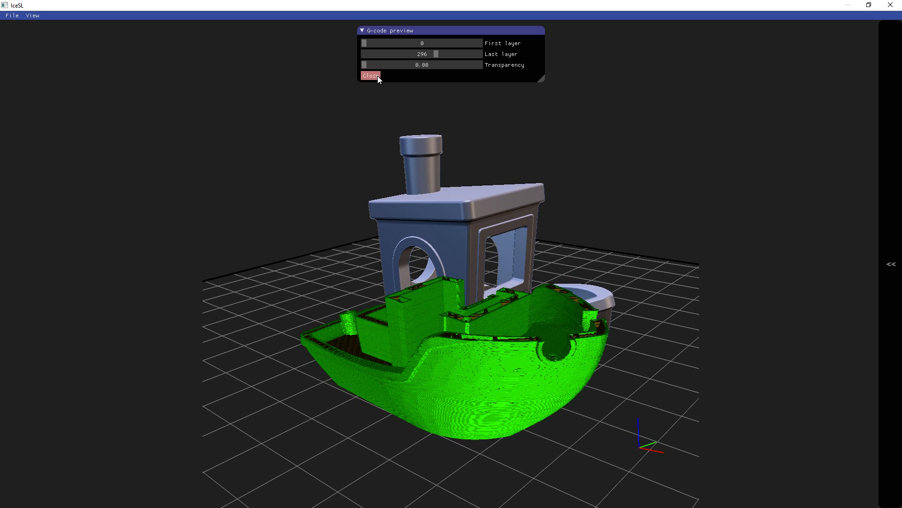